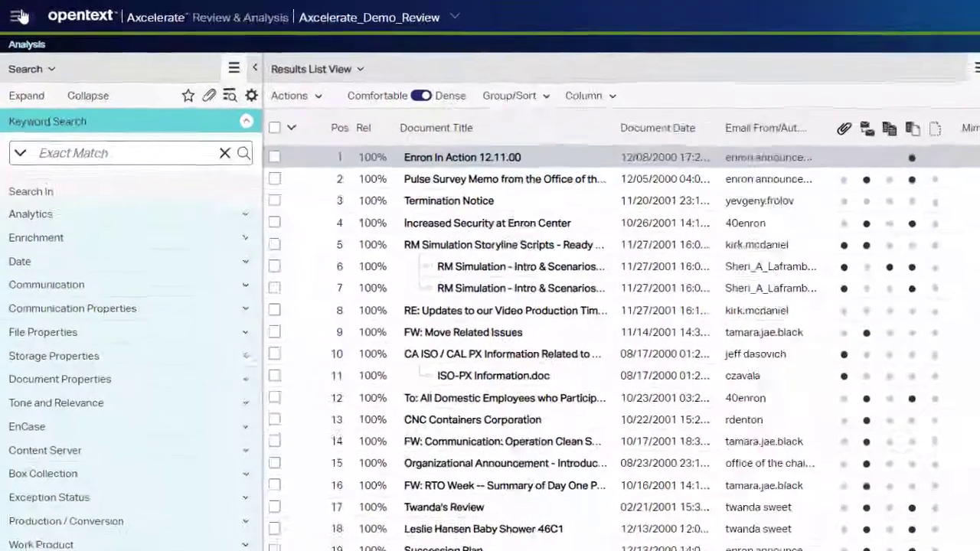
Open the Hypergraph view and set its content to Sender/Recipients (To, CC, BCC).
left_click(13, 12)
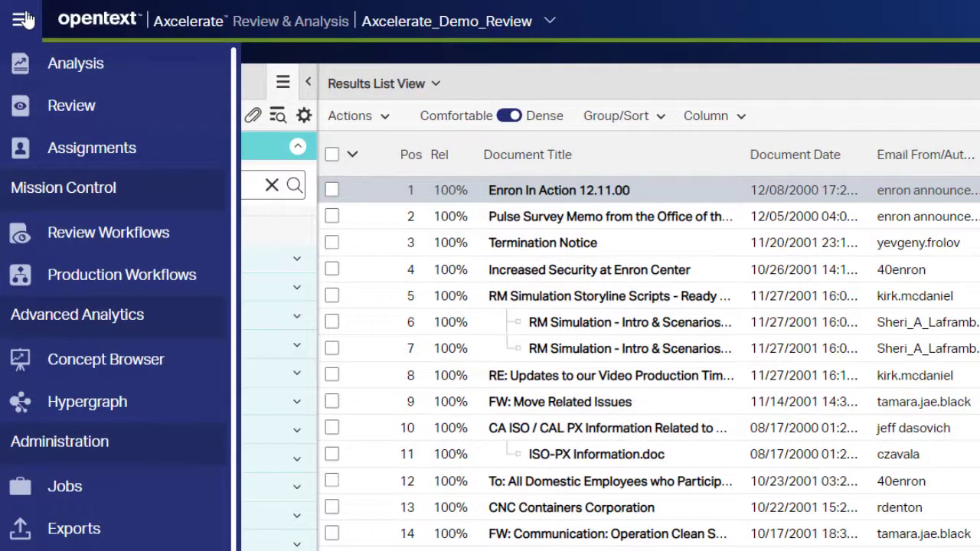
left_click(89, 405)
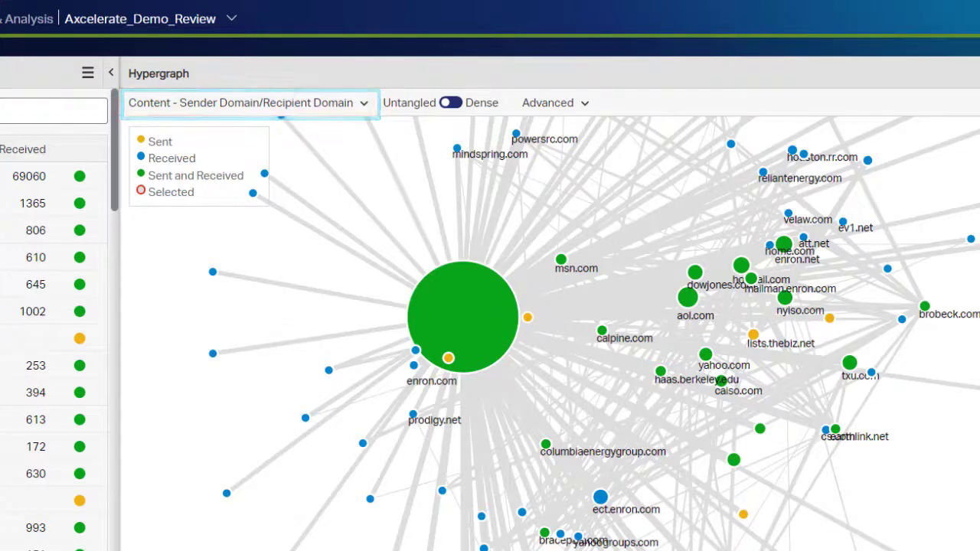
left_click(365, 104)
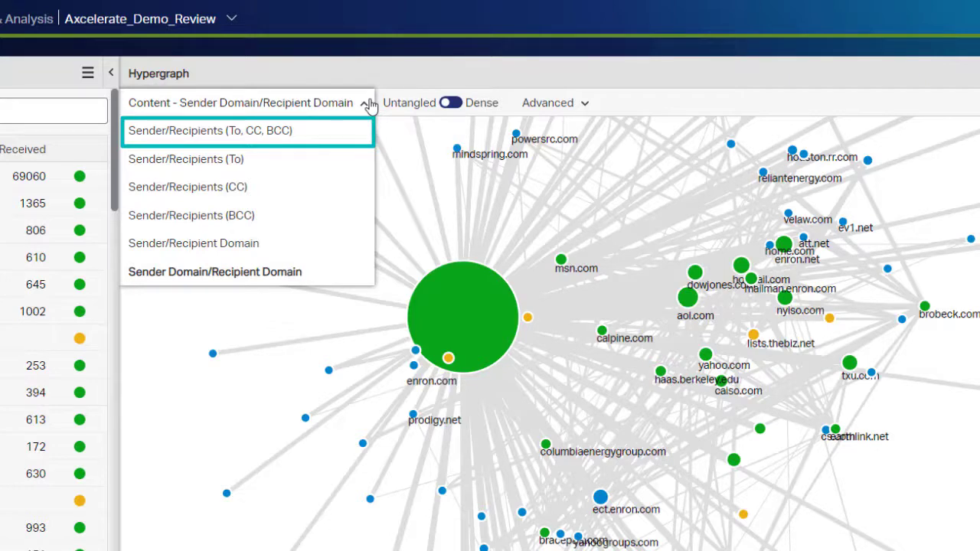
left_click(337, 131)
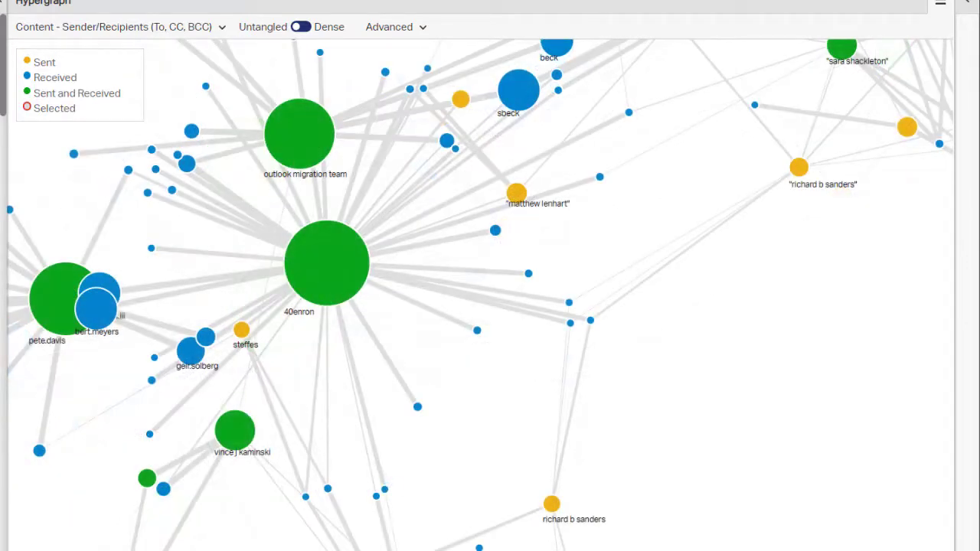
Inspect a connection line in the graph and the sent and received details of individual entity nodes.
left_click(100, 234)
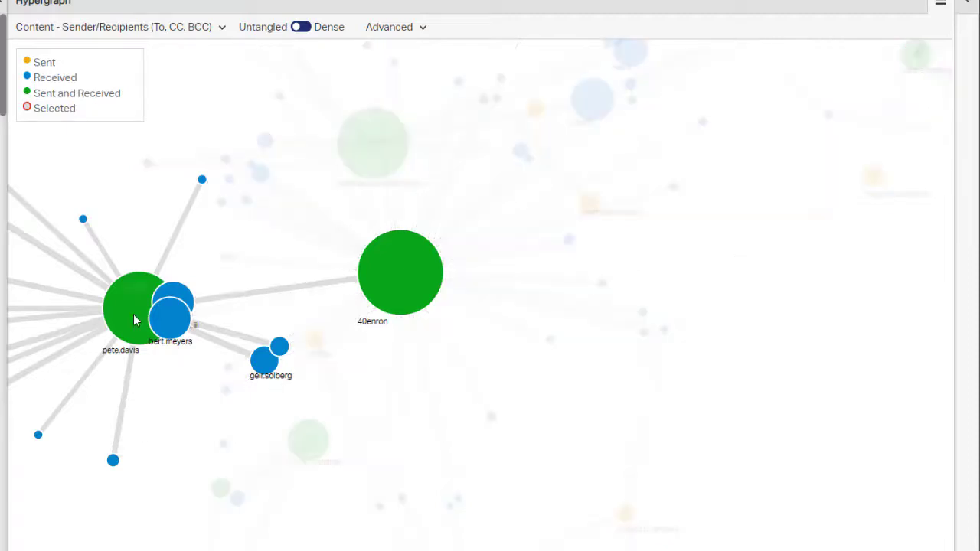
mouse_move(134, 320)
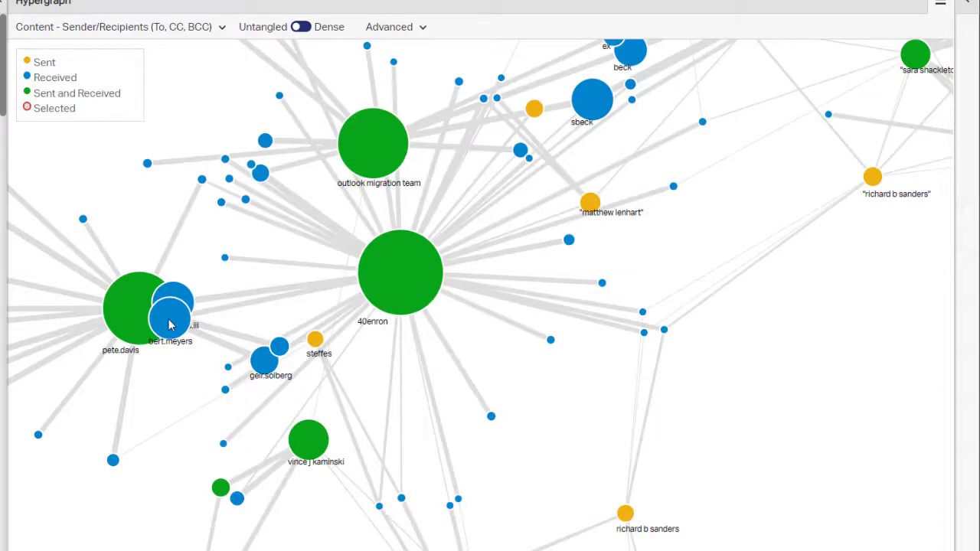
mouse_move(170, 323)
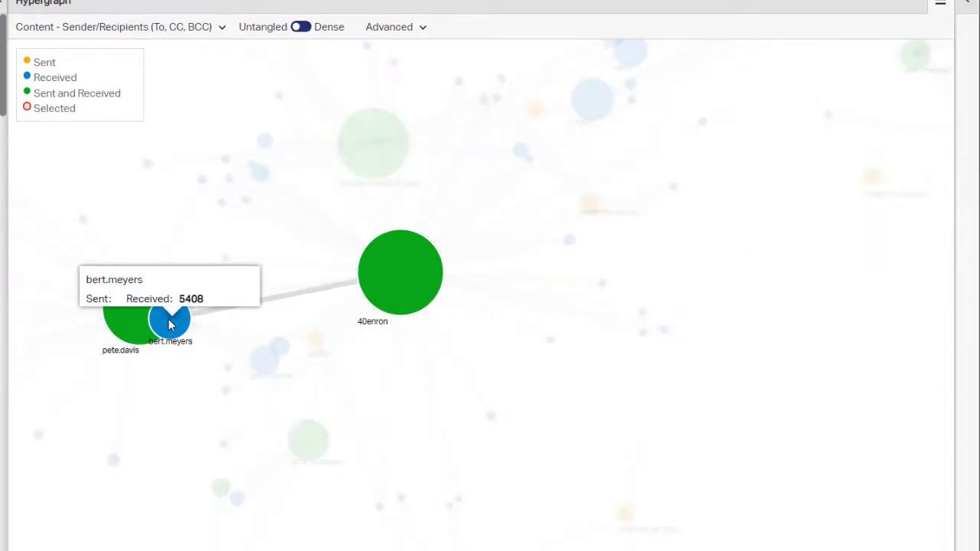
mouse_move(316, 343)
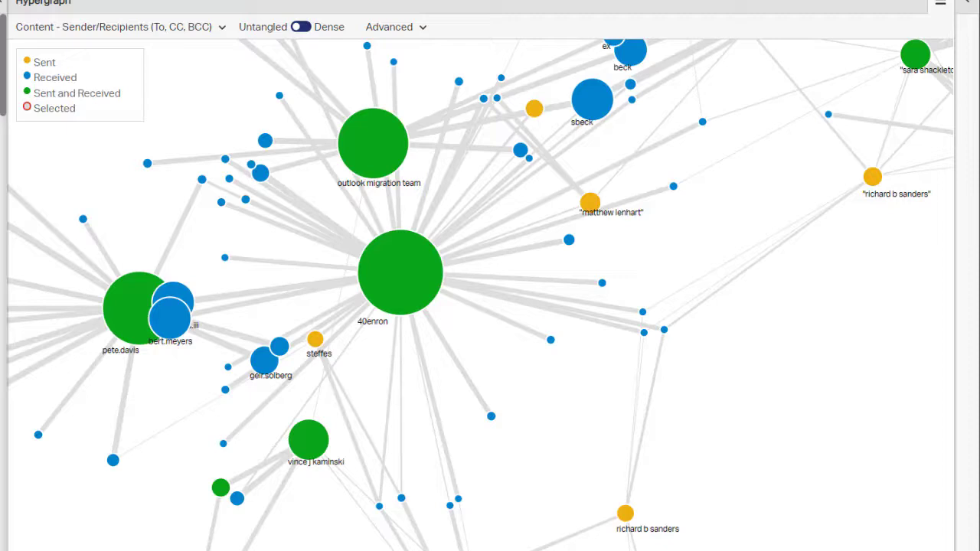
Switch the graph content to Sender Domain/Recipient Domain and back to Sender/Recipients (To, CC, BCC).
left_click(225, 28)
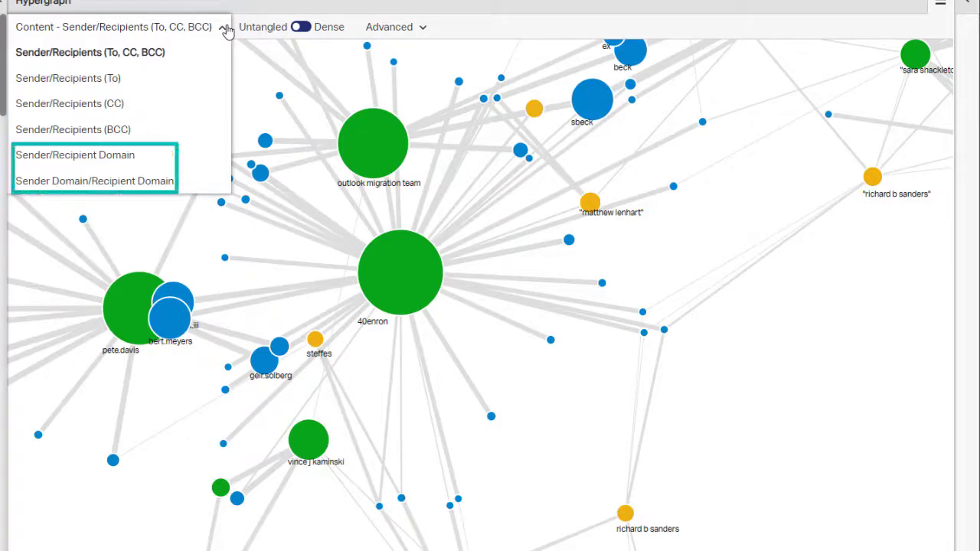
left_click(168, 182)
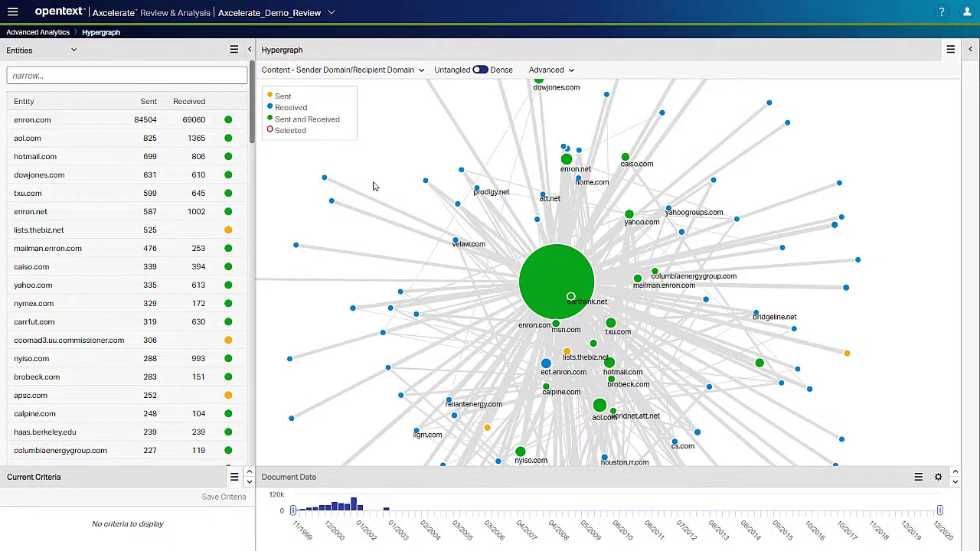
left_click(367, 70)
left_click(360, 90)
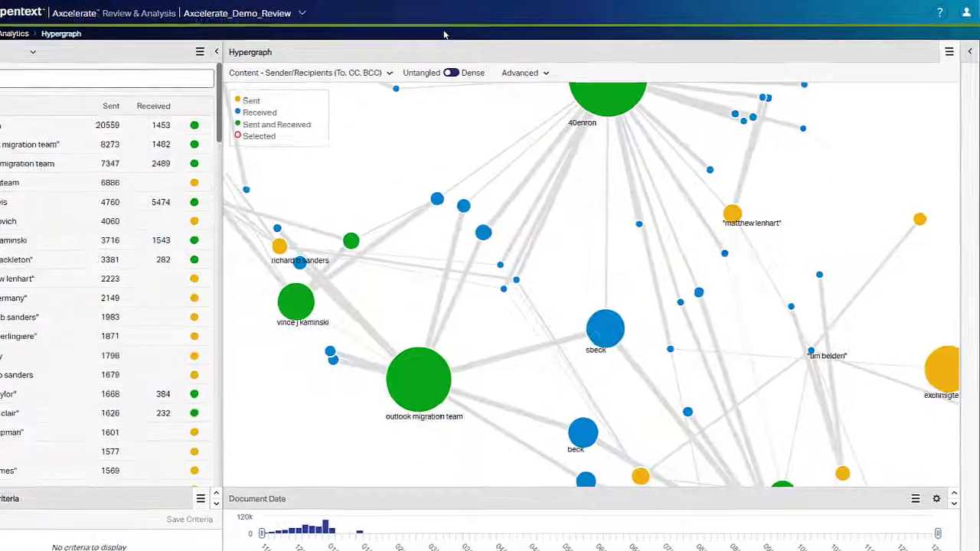
Review the advanced settings for the maximum number of sender and recipient nodes.
left_click(564, 70)
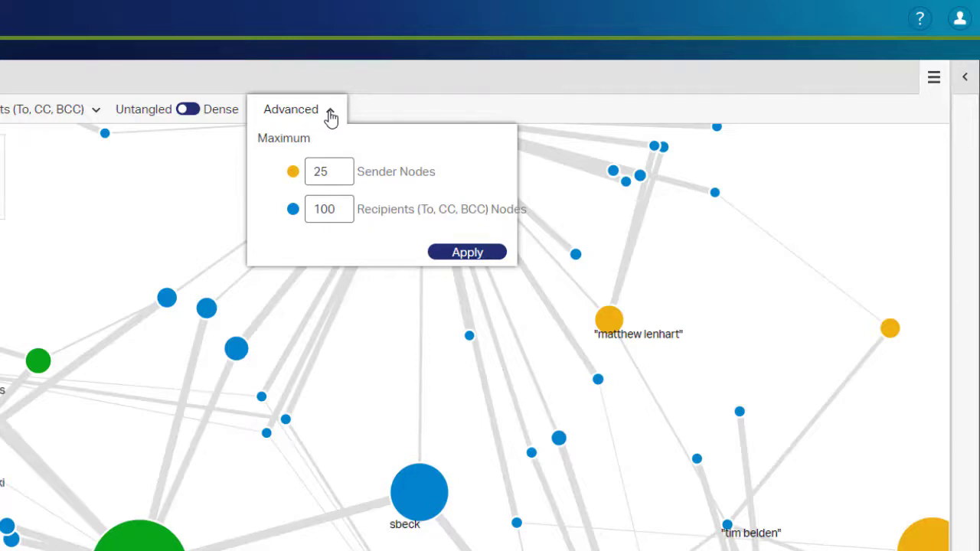
left_click(331, 113)
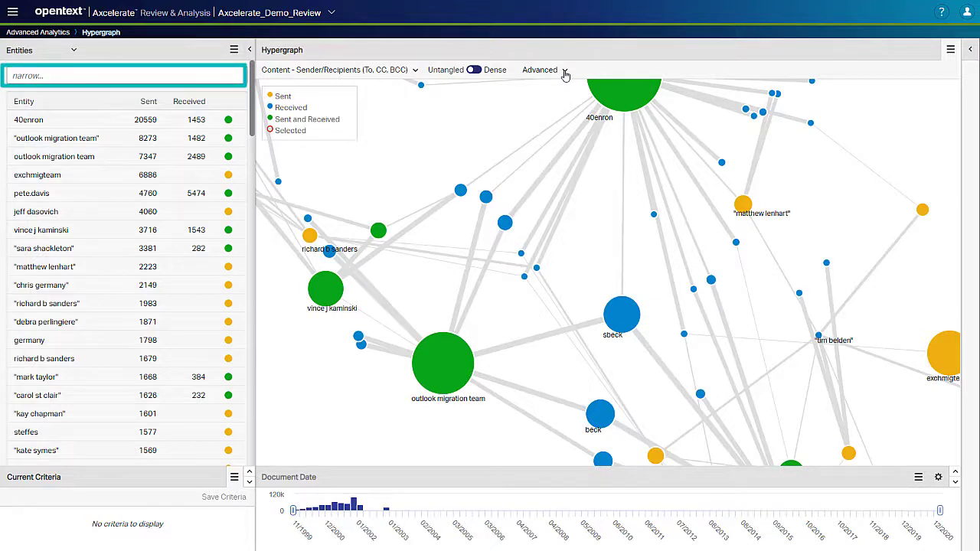
Narrow the entity list by a custodian's surname and select the matching entity to show its connection details.
left_click(62, 78)
type("crenshaw")
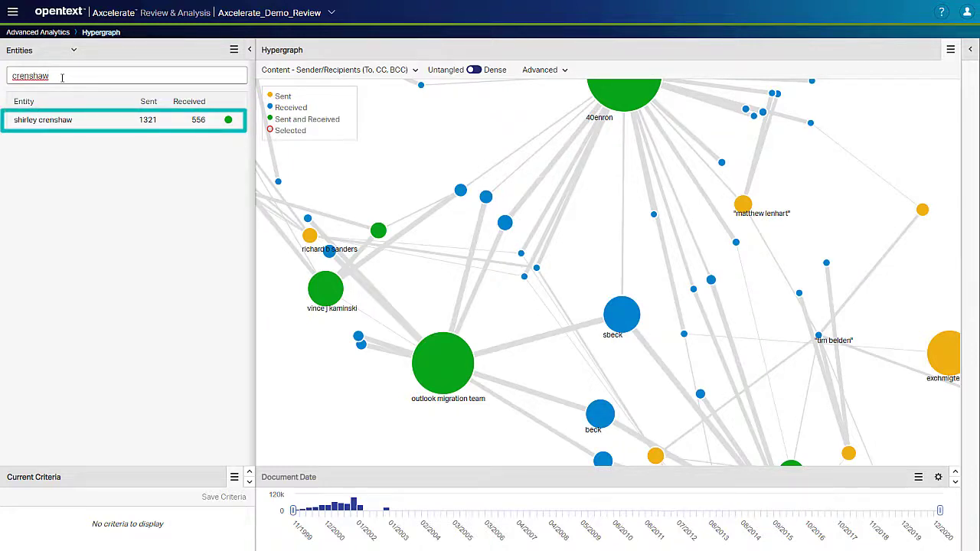
left_click(69, 121)
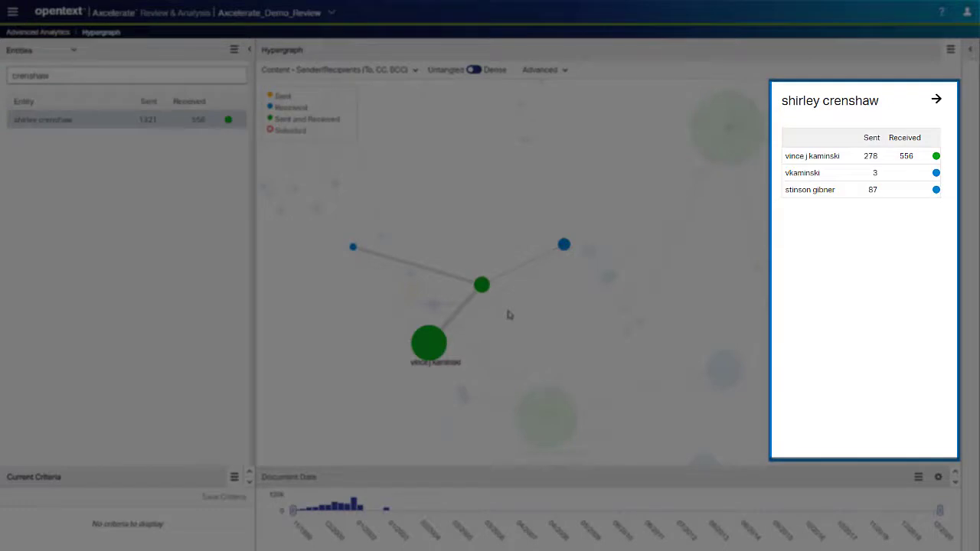
Select the first two correspondents in the entity's connection details and narrow the search to those communications.
left_click(809, 159)
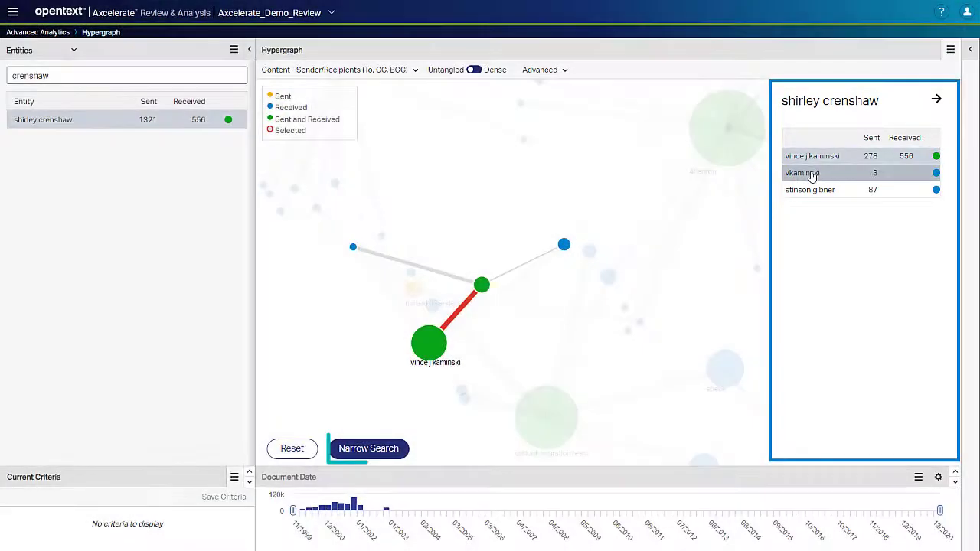
left_click(811, 174)
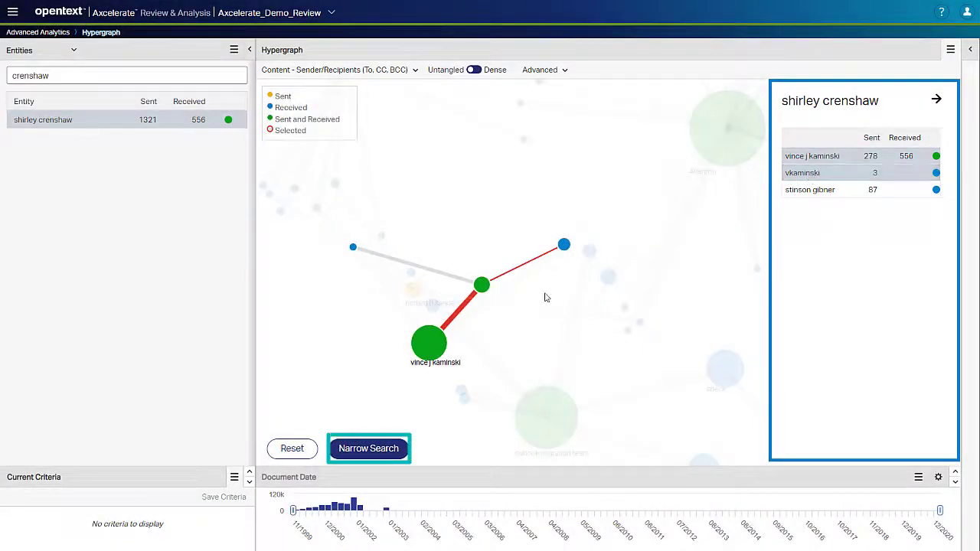
left_click(368, 449)
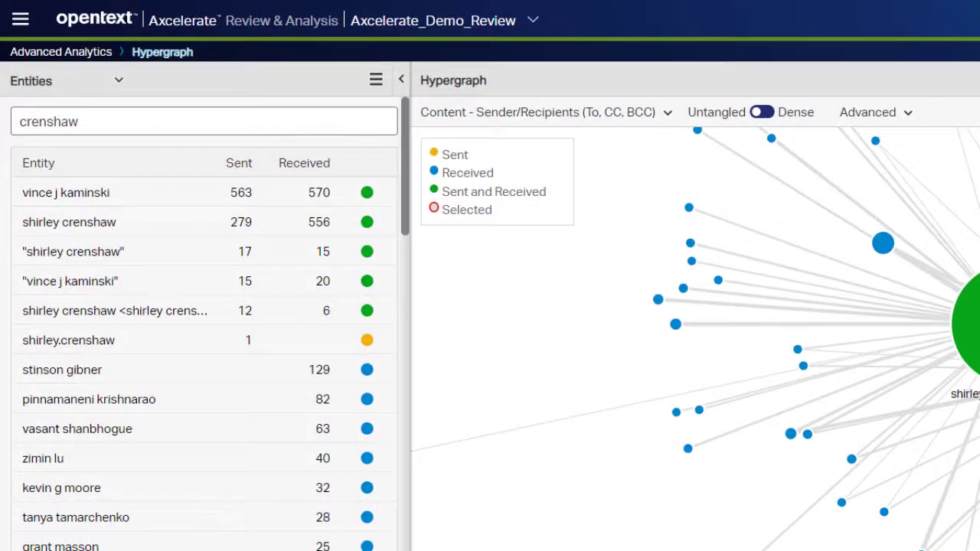
Switch the Entities pane to Search and clear the current search criteria.
left_click(23, 28)
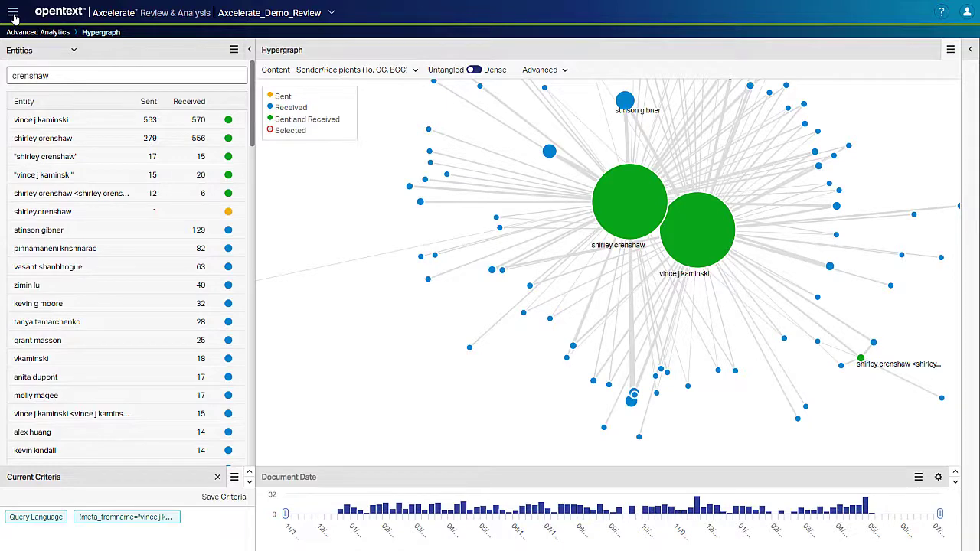
left_click(17, 49)
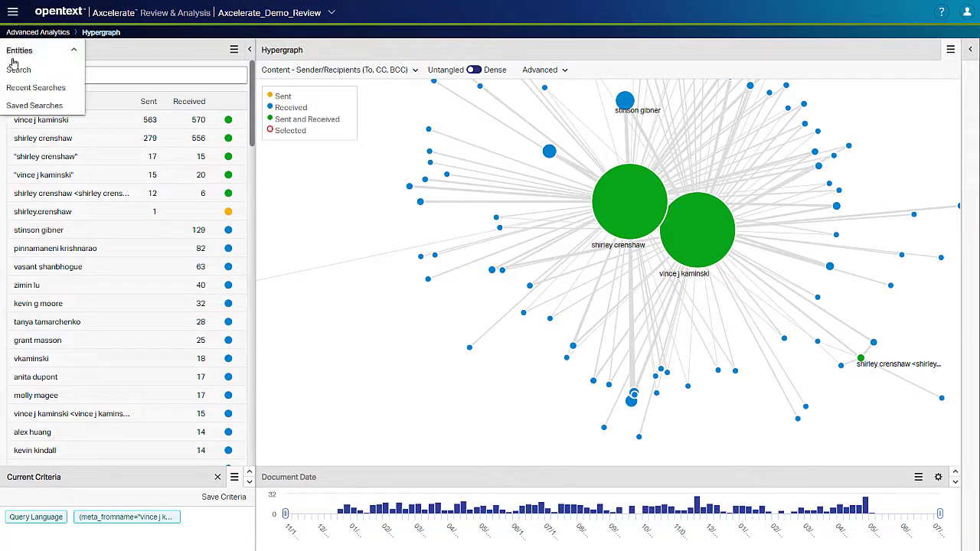
left_click(13, 73)
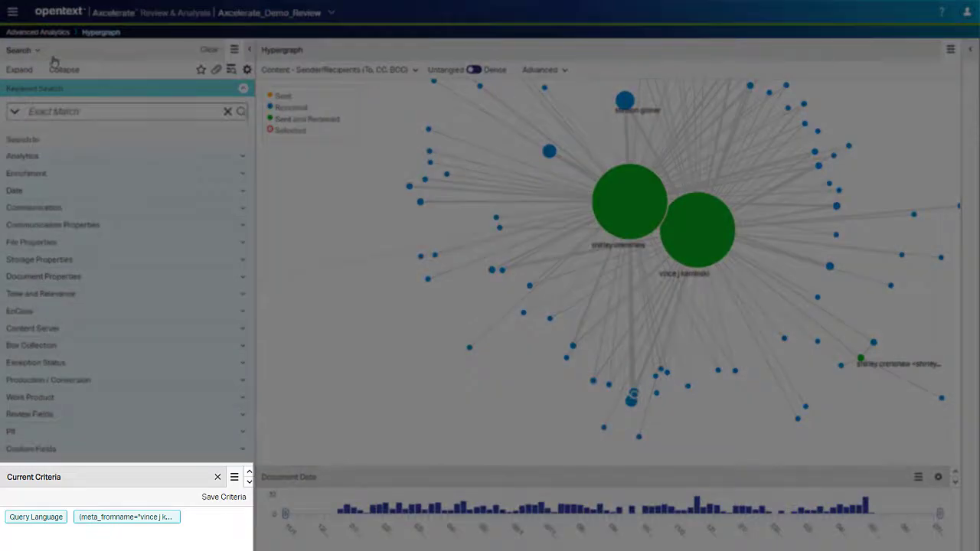
left_click(218, 477)
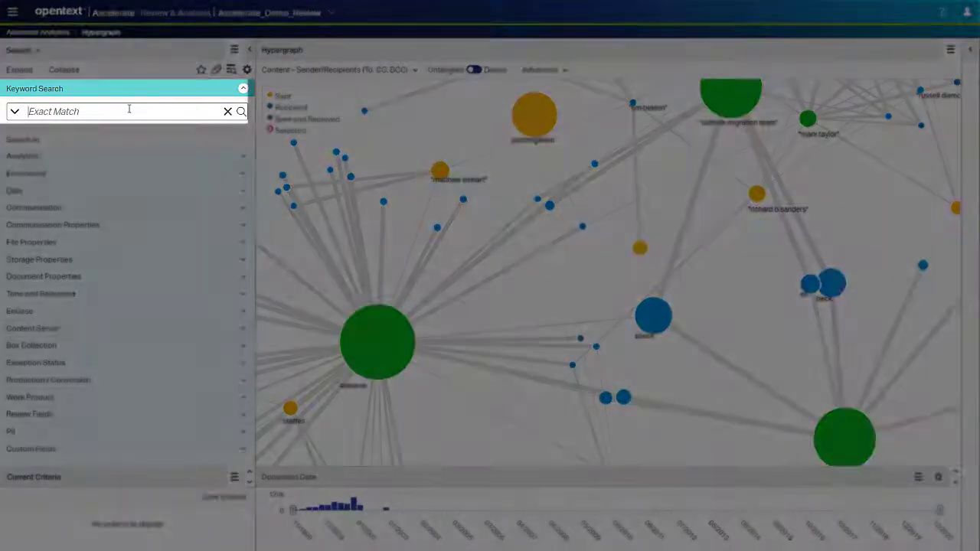
Run a keyword search for "money" and expand the results with the Families association.
type("money")
key("Return")
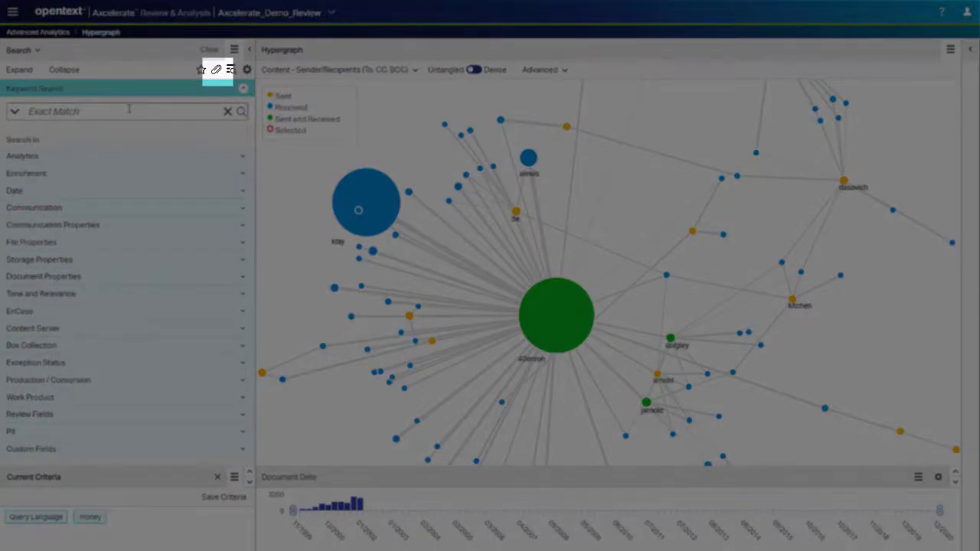
left_click(218, 69)
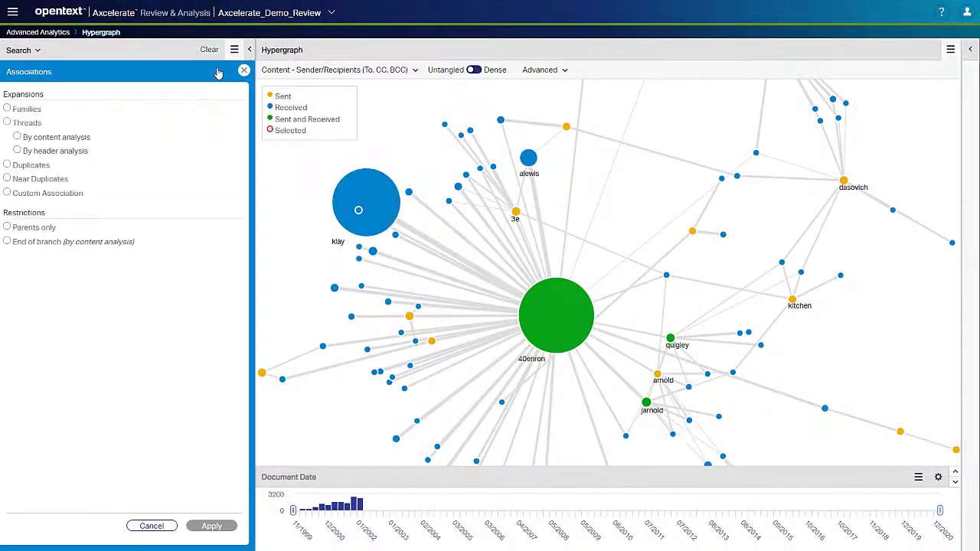
left_click(32, 111)
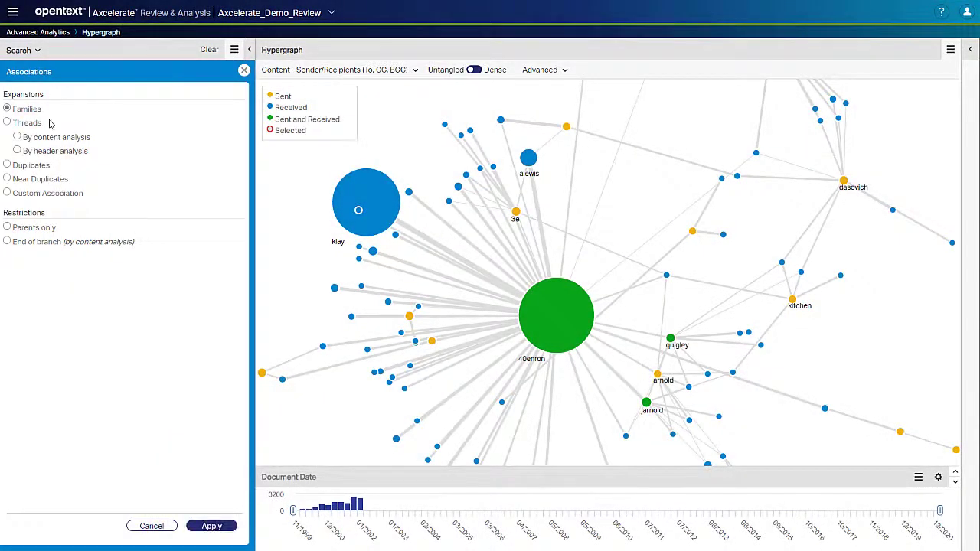
left_click(212, 526)
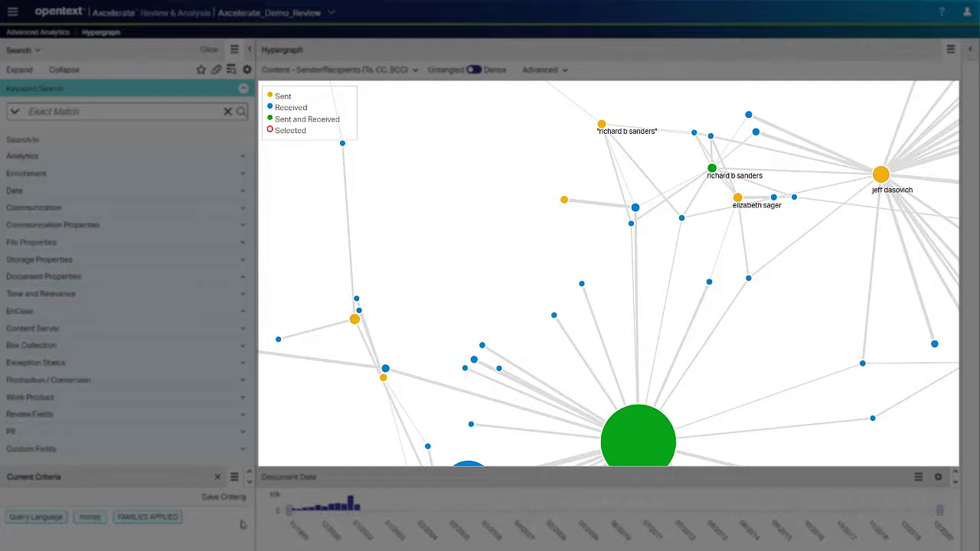
Move a small recipient node away from its cluster and view the connection options of the small green sent-and-received node.
mouse_move(359, 311)
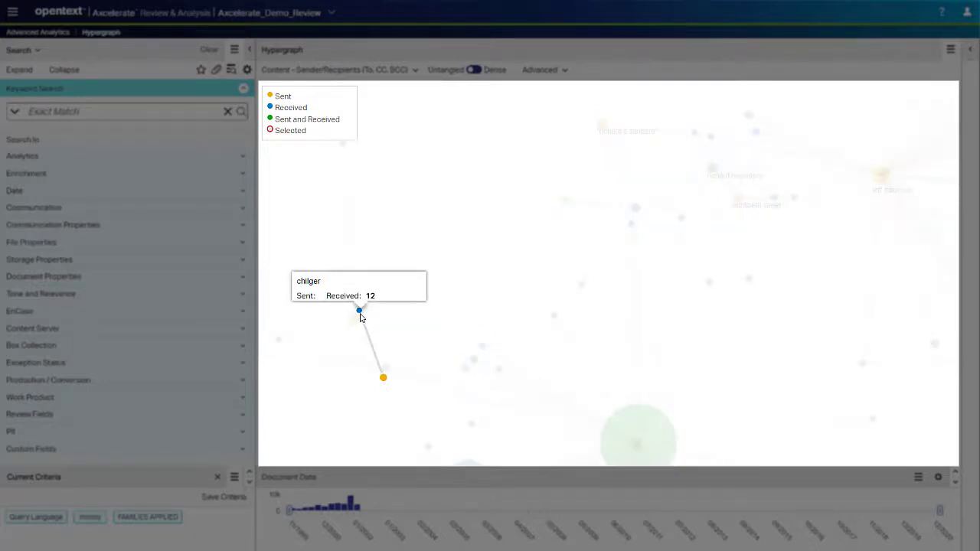
left_click_drag(359, 310, 506, 214)
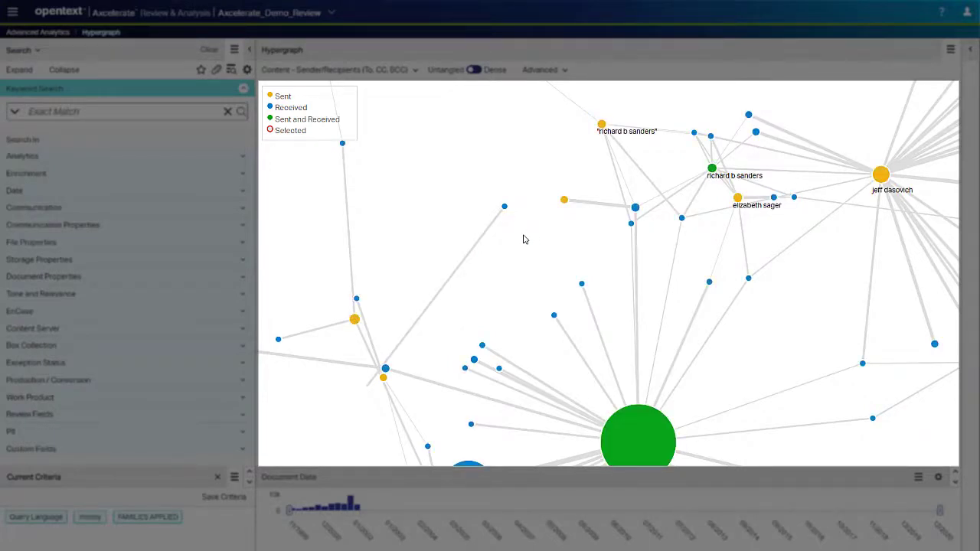
right_click(711, 169)
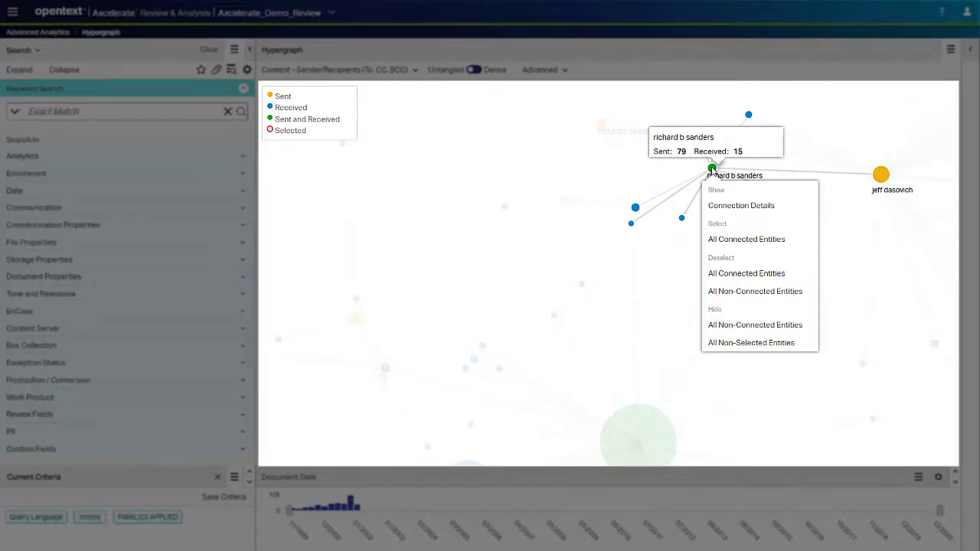
left_click(573, 250)
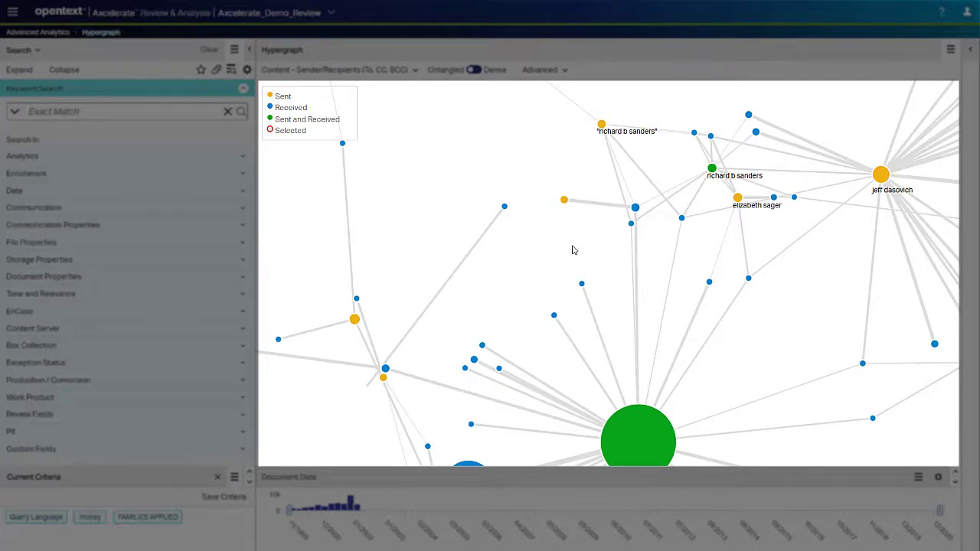
Move the large yellow sender hub next to the isolated pair of nodes in the graph.
scroll(573, 250, "up", 3)
scroll(573, 250, "down", 5)
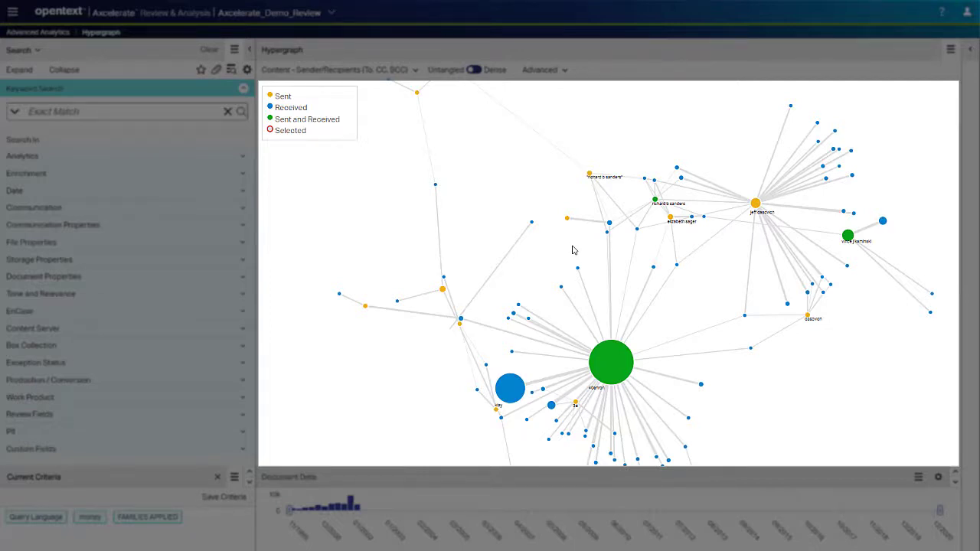
left_click_drag(547, 231, 649, 447)
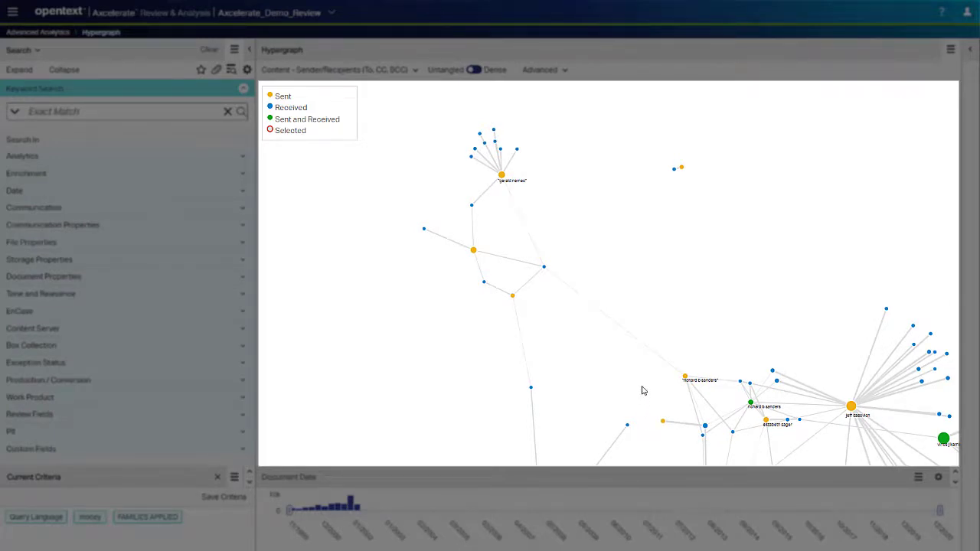
left_click_drag(851, 407, 695, 157)
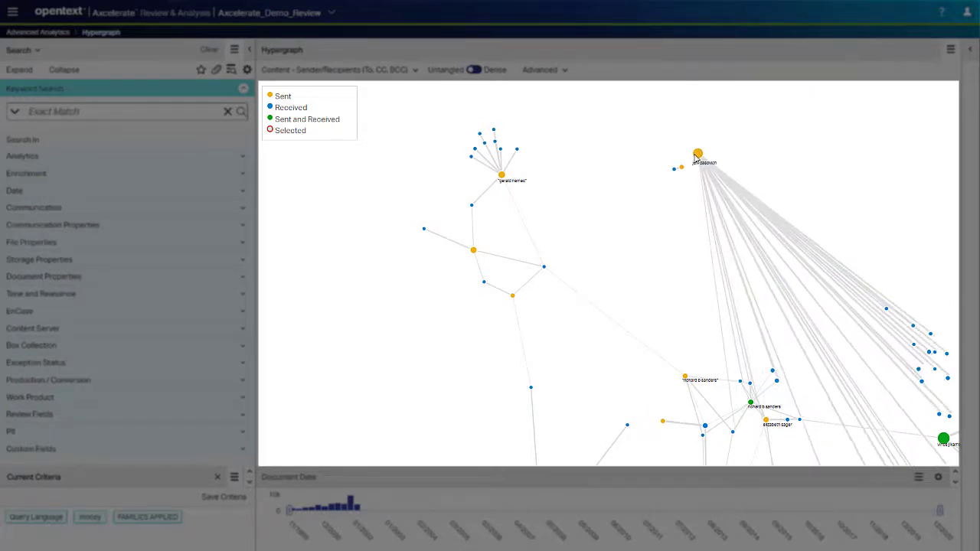